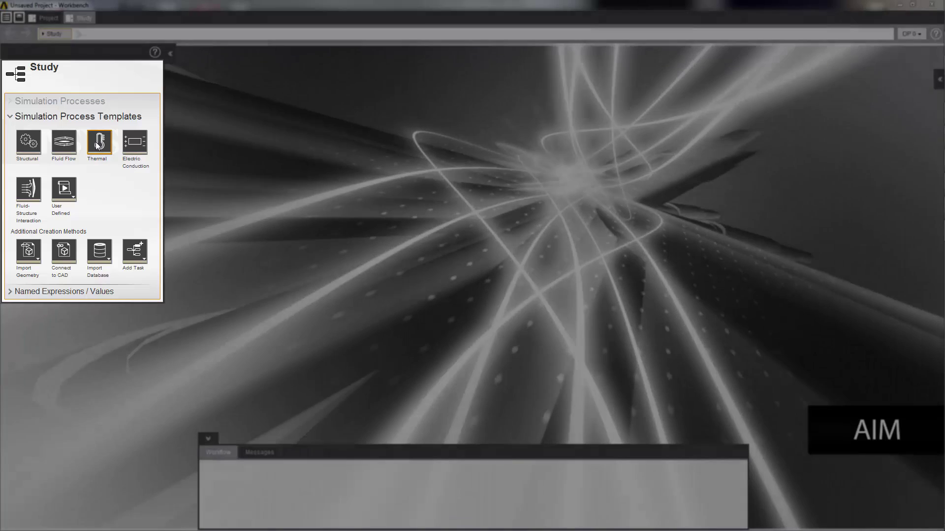
# Create a simulation process from the Thermal template with thermal and electric conduction physics, using the geometry file cooler.iges.
pyautogui.click(98, 143)
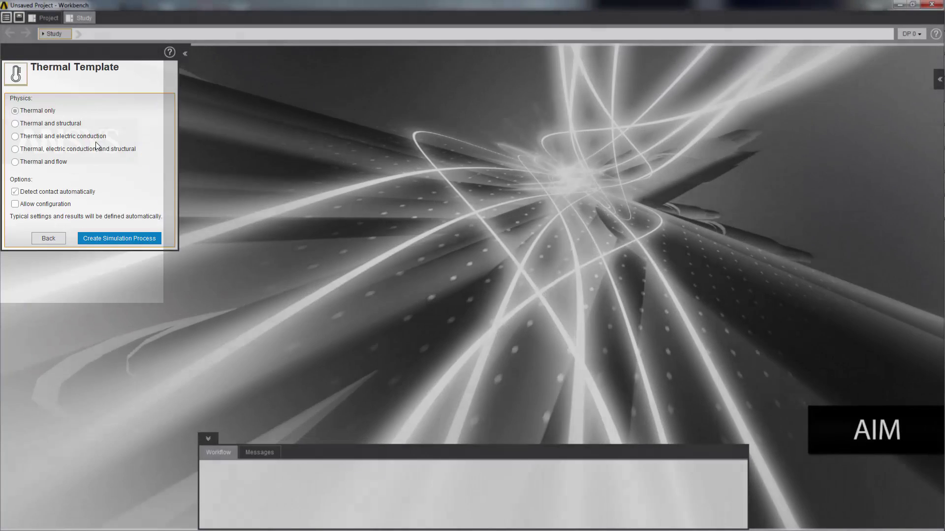
pyautogui.click(15, 137)
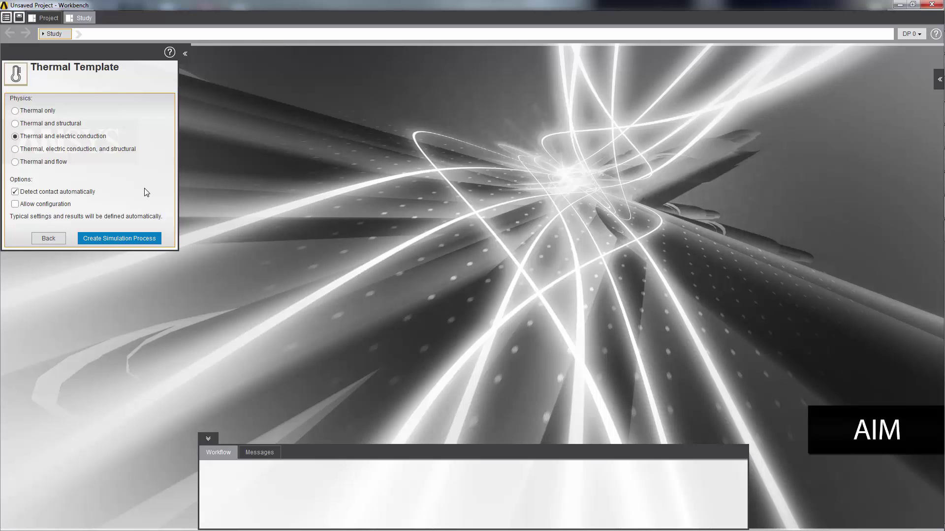
pyautogui.click(145, 233)
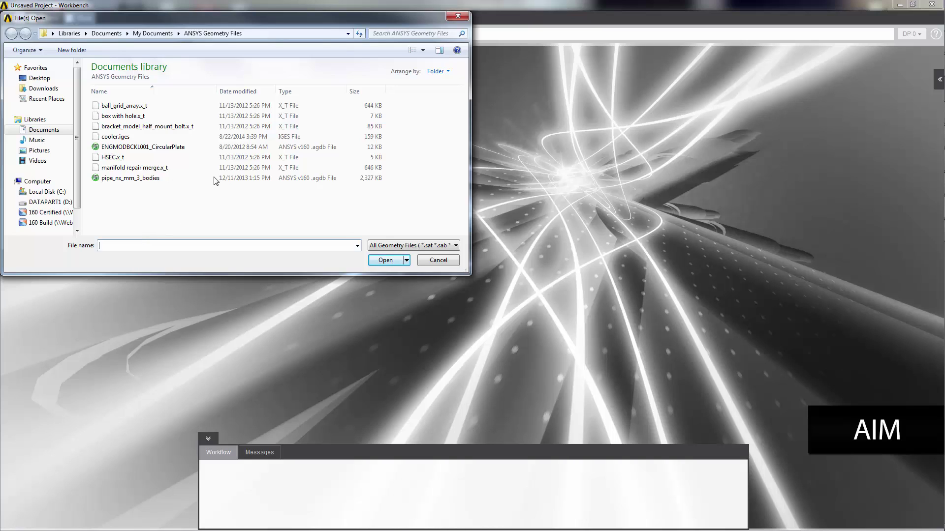
pyautogui.click(120, 138)
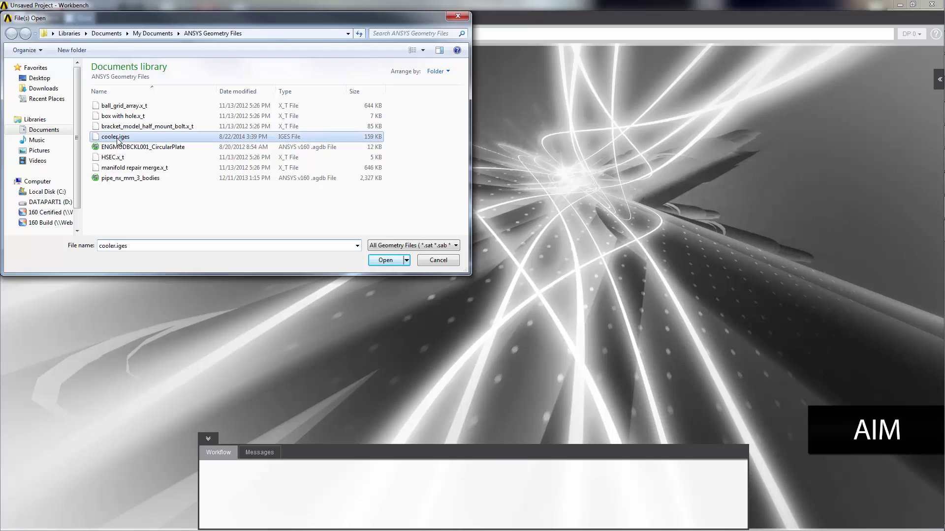
pyautogui.click(386, 261)
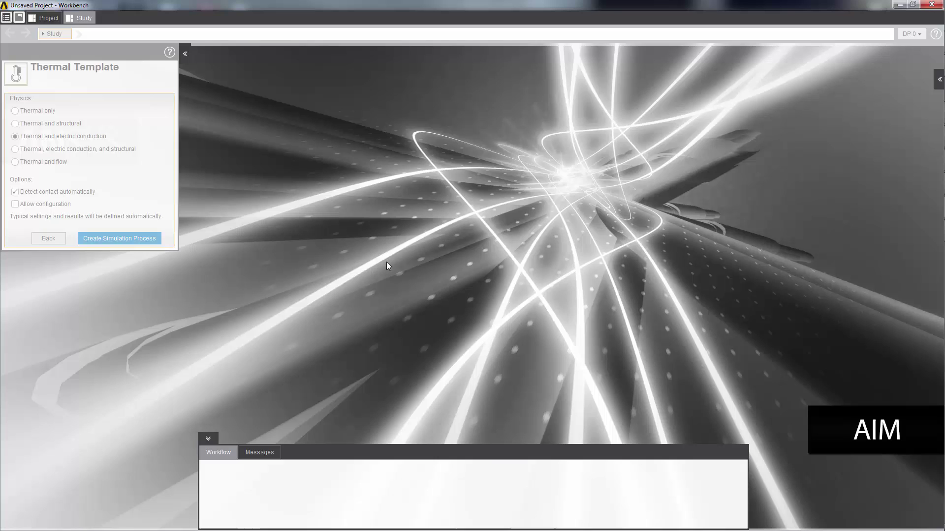
pyautogui.press('Return')
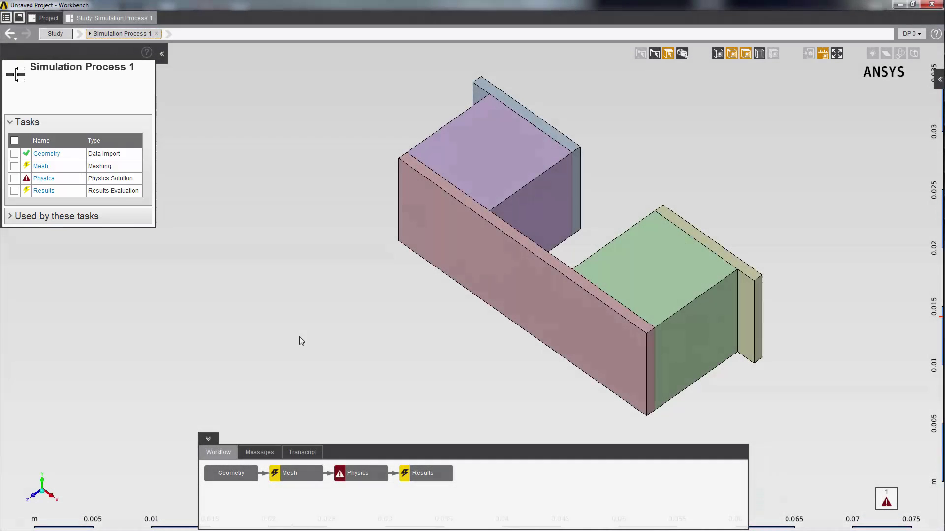
# In the Physics task, restrict the existing material assignment to the three thin plate bodies and set its material to Copper.
pyautogui.click(364, 474)
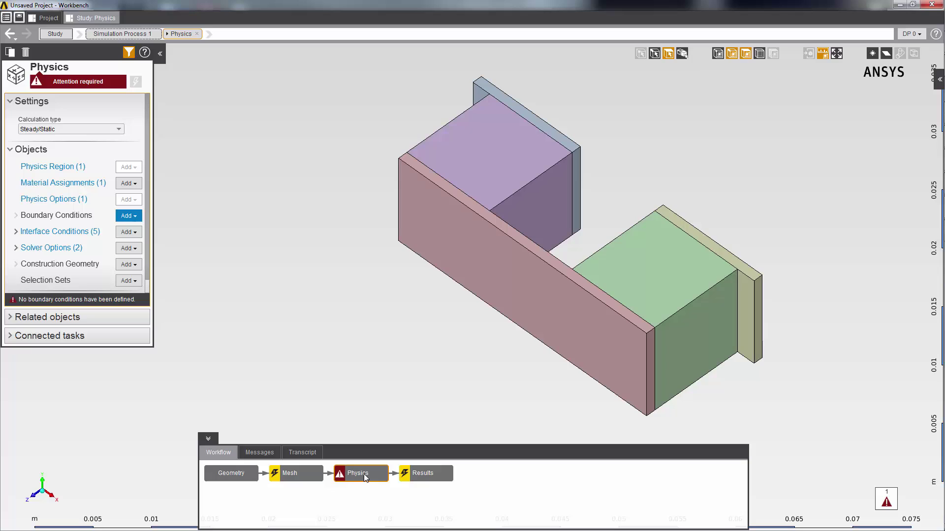
pyautogui.click(27, 185)
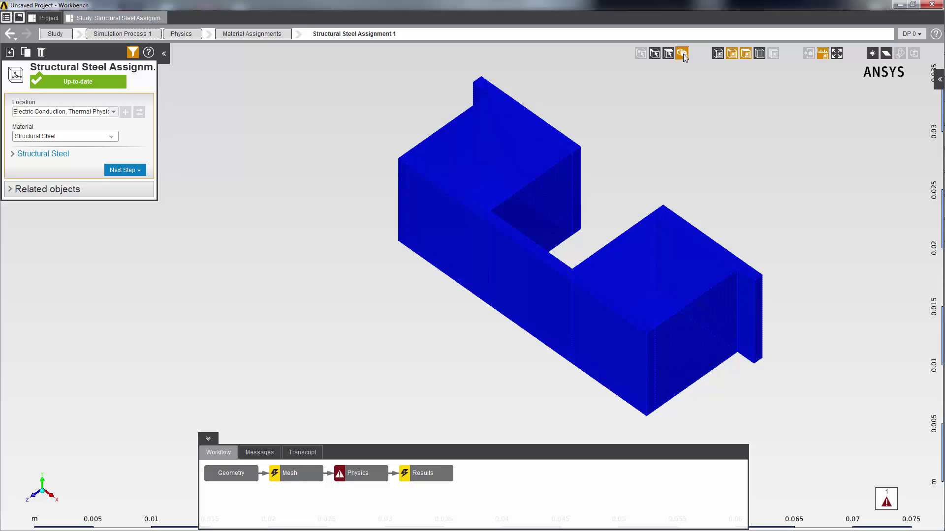
pyautogui.click(540, 123)
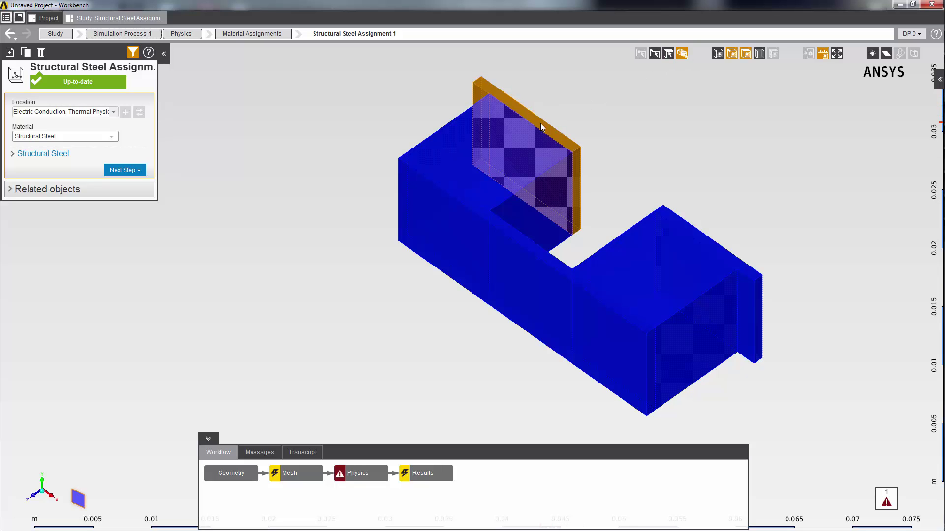
pyautogui.keyDown('ctrl'); pyautogui.click(674, 219); pyautogui.keyUp('ctrl')
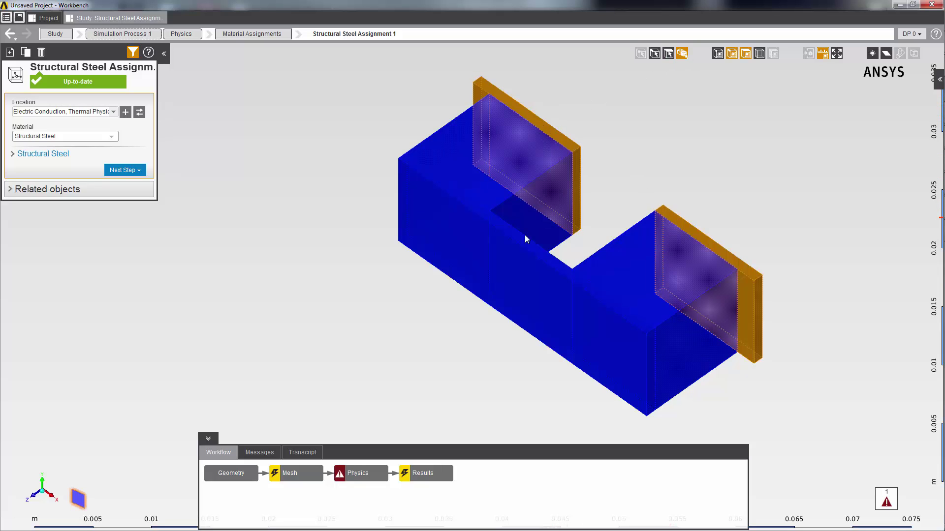
pyautogui.keyDown('ctrl'); pyautogui.click(472, 256); pyautogui.keyUp('ctrl')
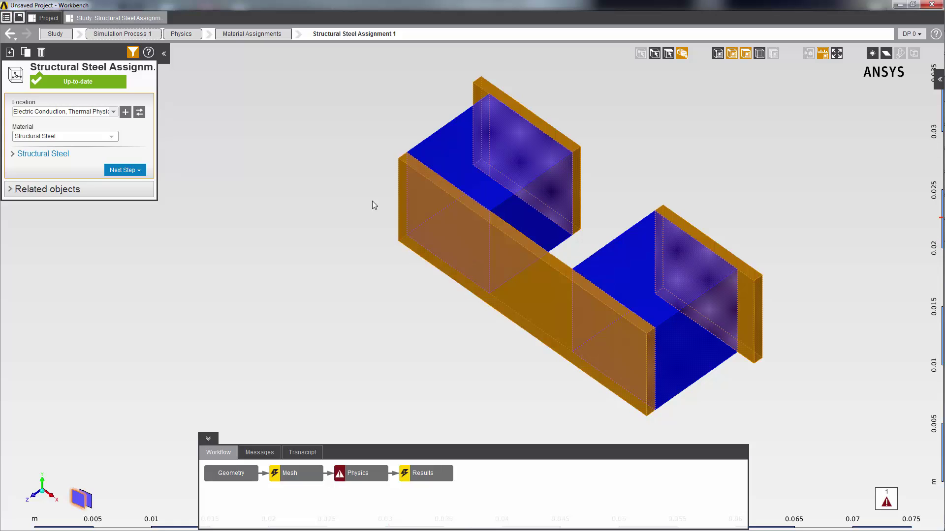
pyautogui.click(139, 113)
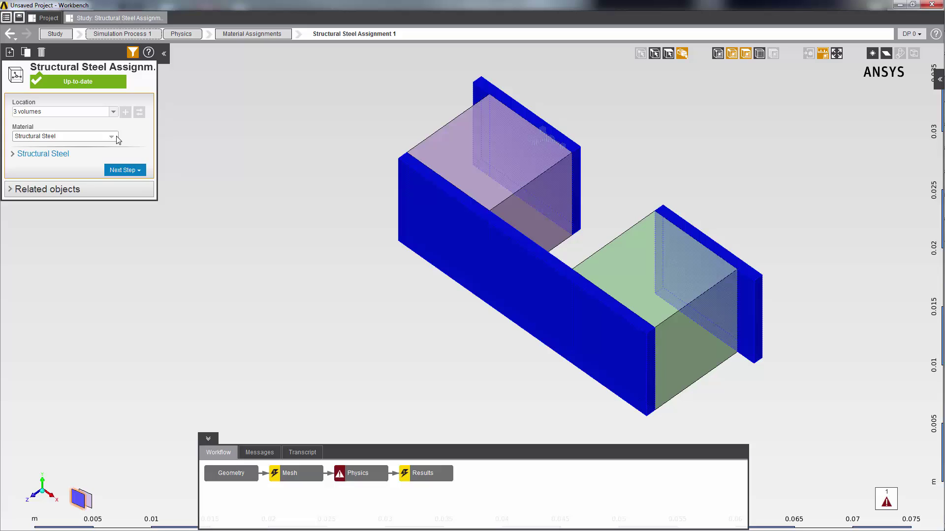
pyautogui.click(113, 138)
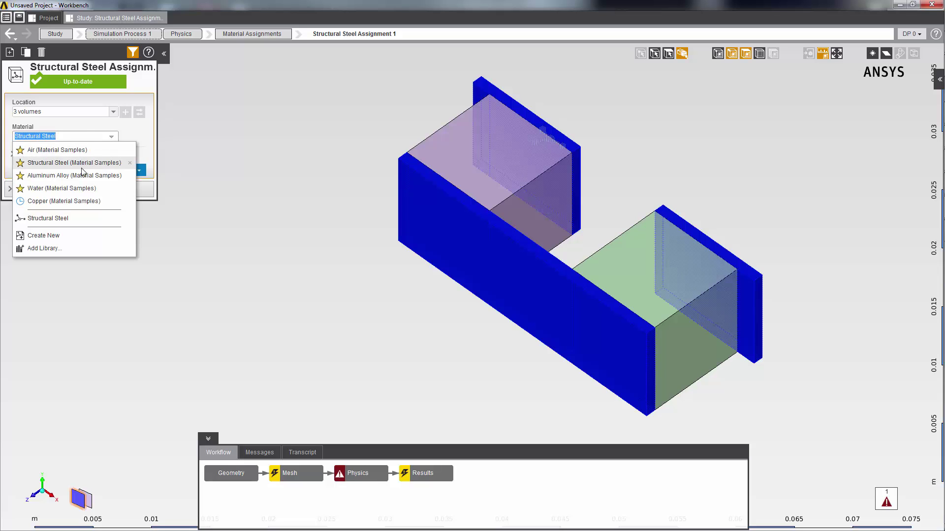
pyautogui.click(79, 202)
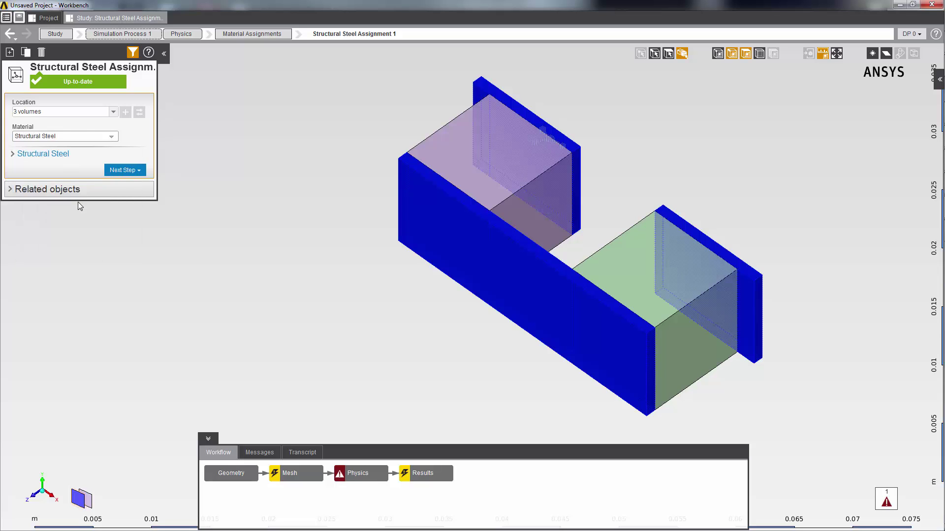
# Add an isotropic resistivity of 1.7E-08 ohm m to the Copper material data.
pyautogui.click(12, 167)
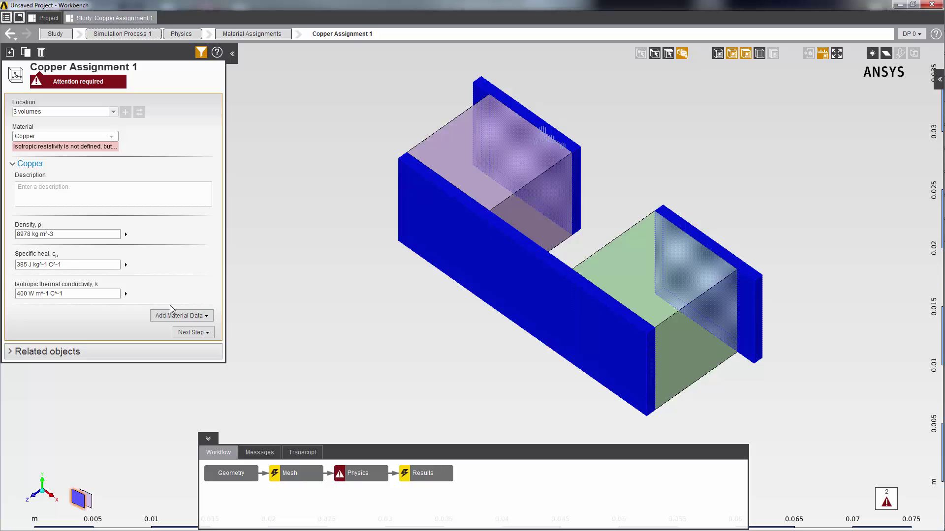
pyautogui.click(194, 315)
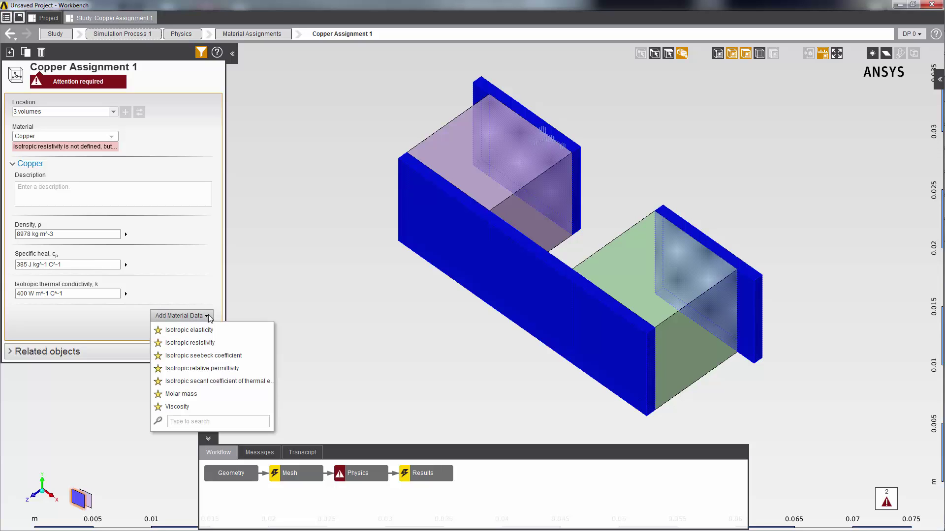
pyautogui.click(211, 343)
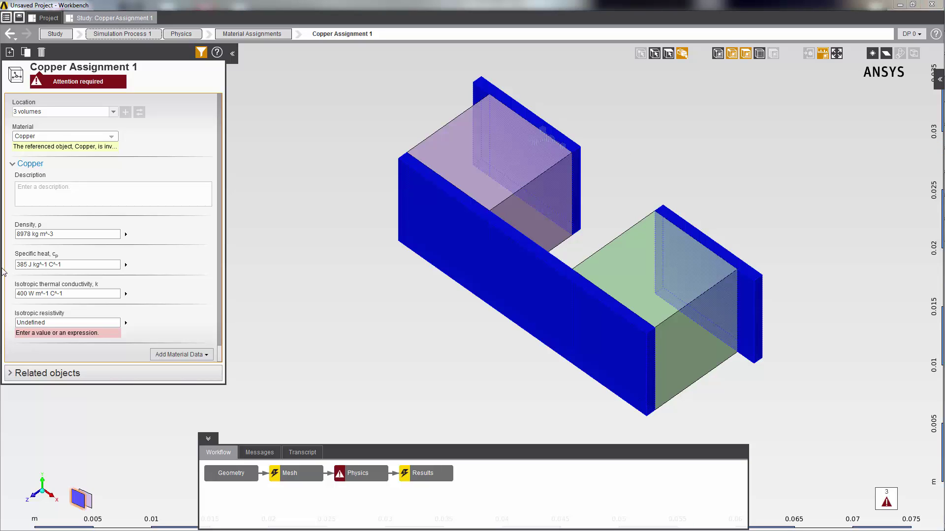
pyautogui.click(32, 322)
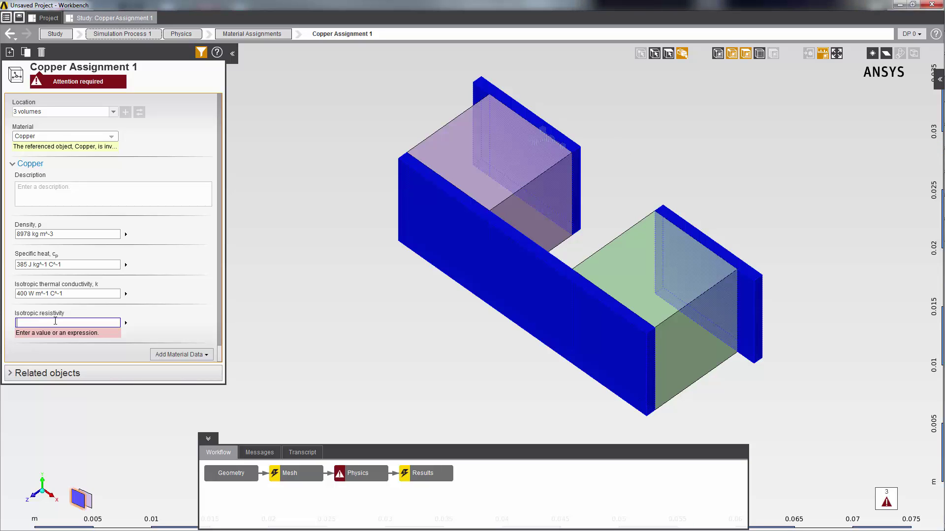
pyautogui.write('1.7E-08 ohm m')
pyautogui.press('Return')
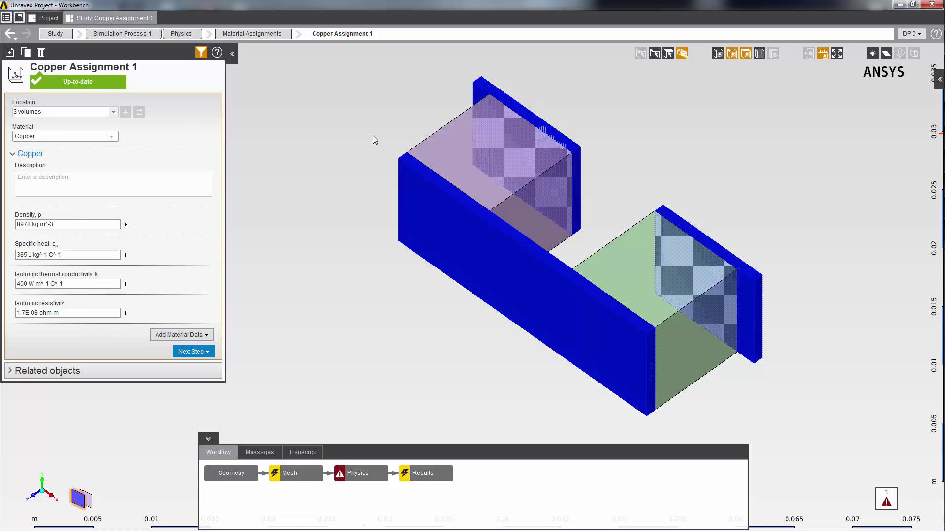
# Add a material assignment for the purple block and create a new material named N-Type Semiconductor for it.
pyautogui.click(445, 147)
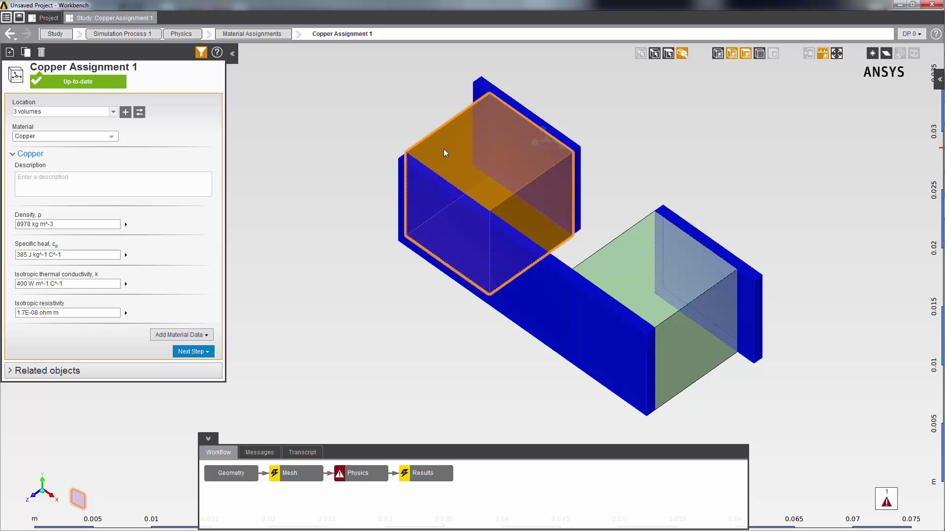
pyautogui.rightClick(444, 152)
pyautogui.moveTo(487, 158)
pyautogui.moveTo(570, 214)
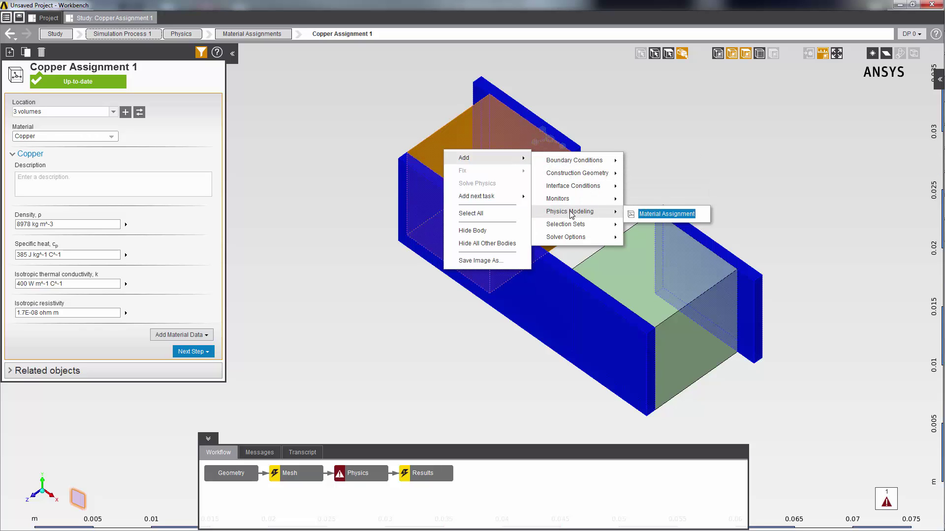
pyautogui.click(663, 215)
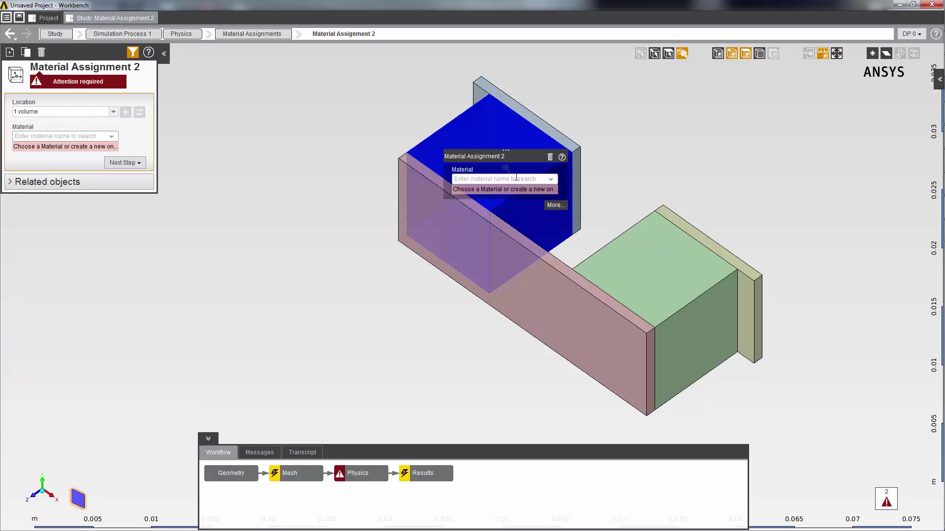
pyautogui.click(515, 178)
pyautogui.write('N-Ty')
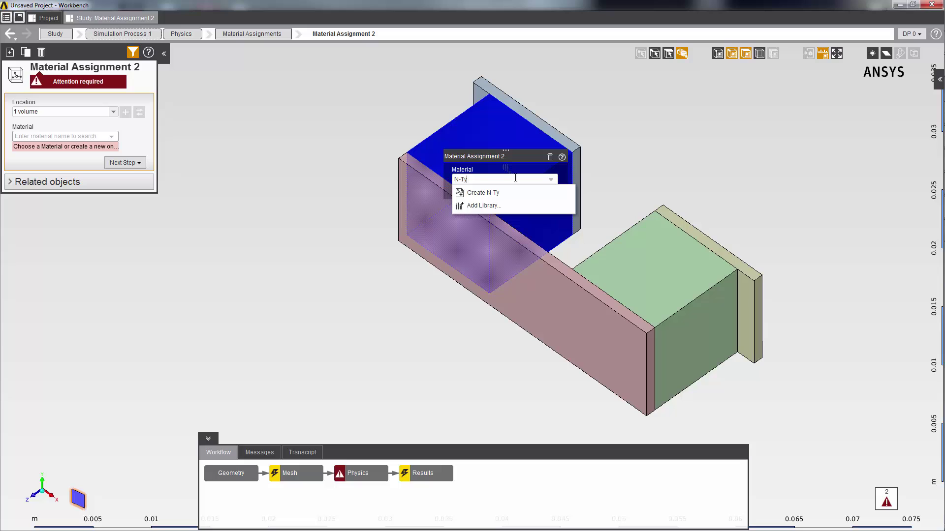
pyautogui.write('pe Semiconductor')
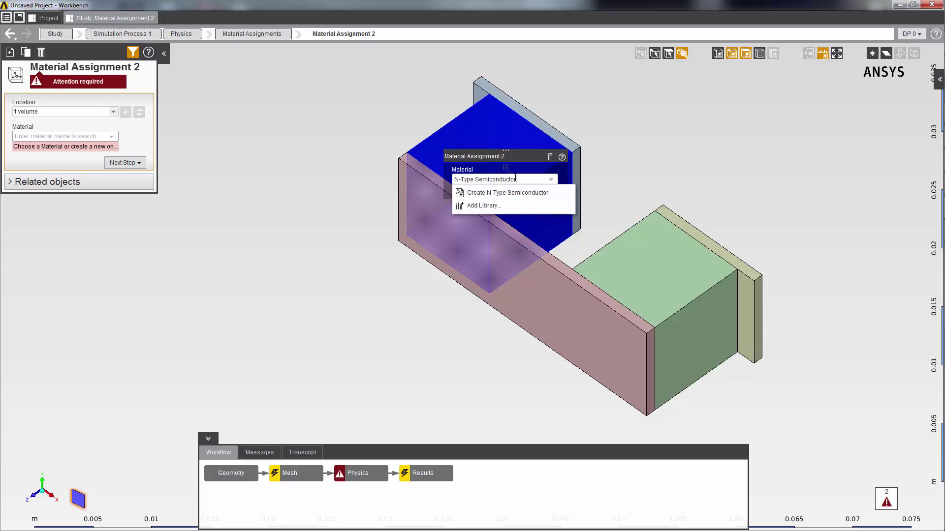
pyautogui.click(512, 192)
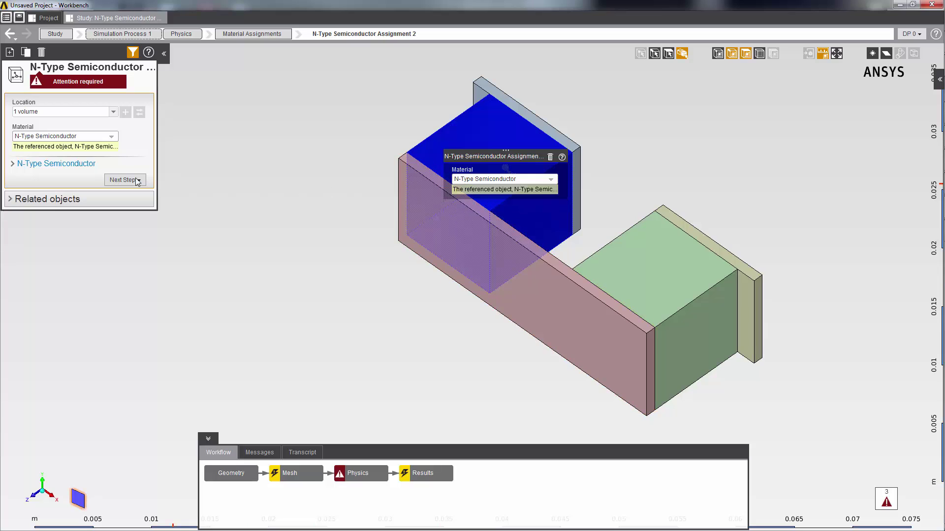
# Add an isotropic resistivity of 1.05E-05 ohm m to the N-Type Semiconductor material.
pyautogui.click(13, 164)
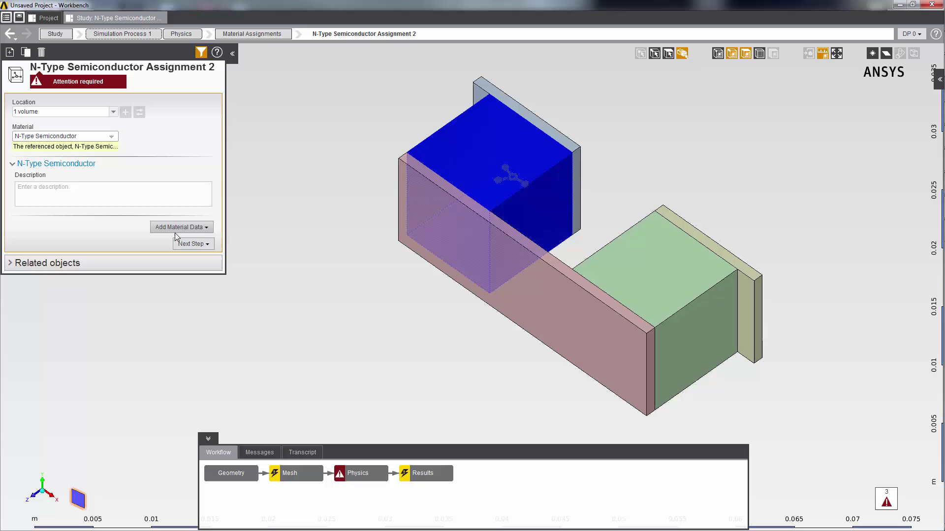
pyautogui.click(201, 228)
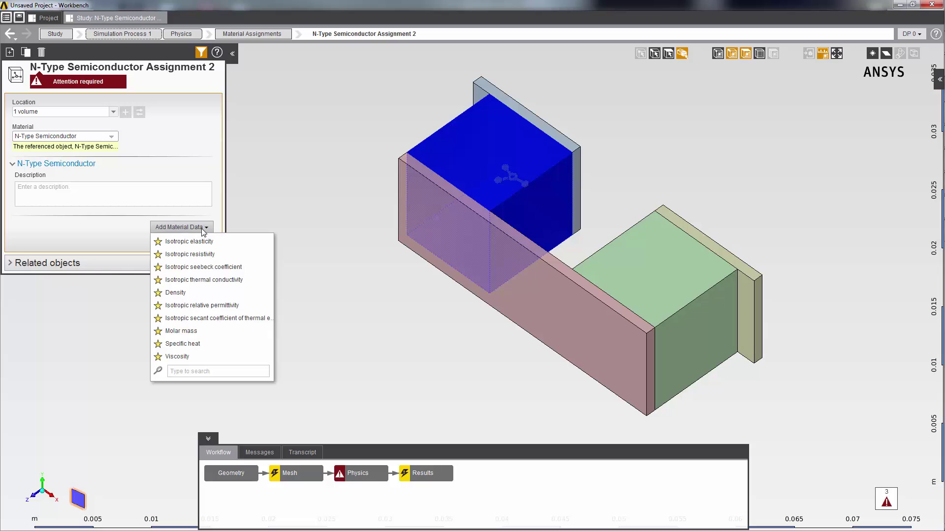
pyautogui.click(201, 254)
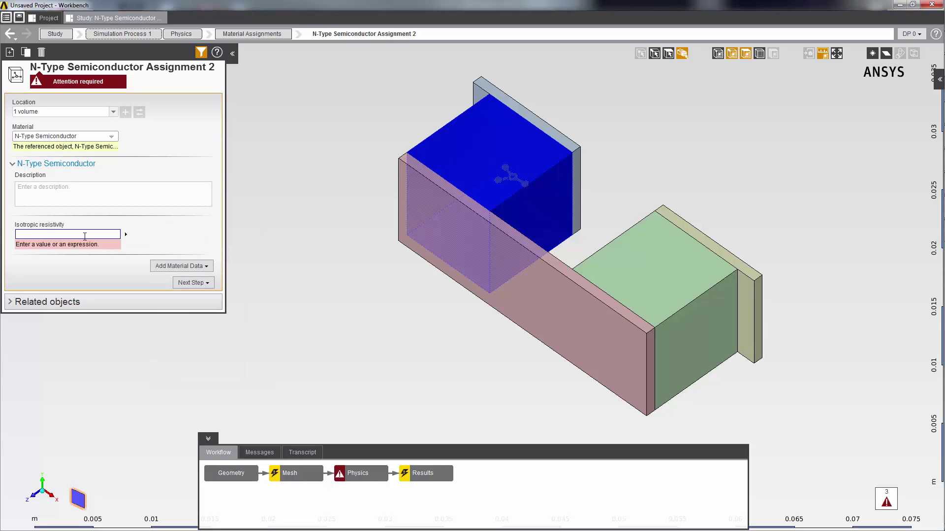
pyautogui.write('1.05E-05 ohm m')
pyautogui.press('Return')
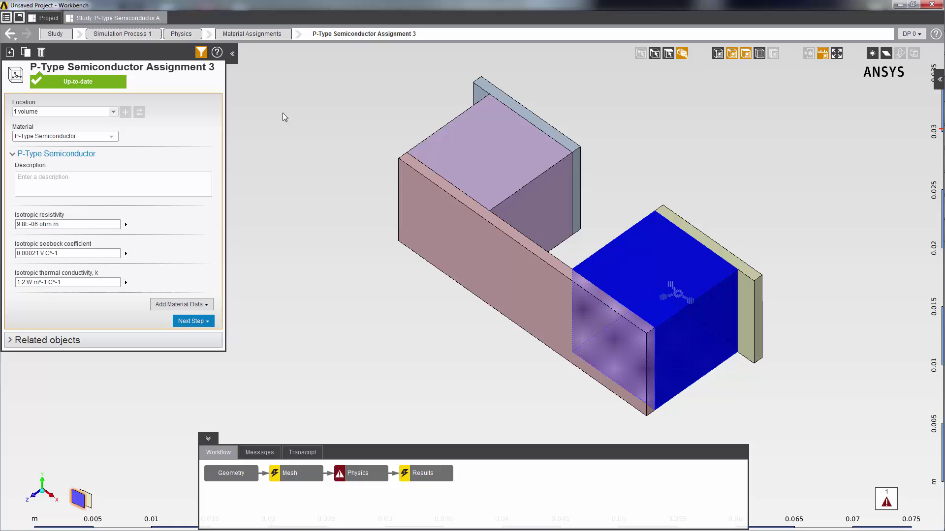
# In the Physics task, add a temperature constraint on the broad outer faces of the two smaller copper plates.
pyautogui.click(274, 35)
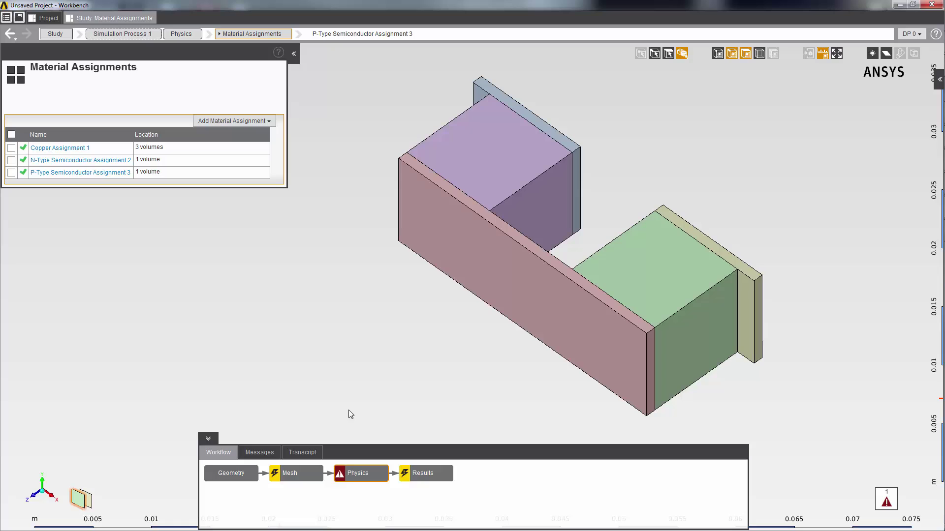
pyautogui.click(345, 476)
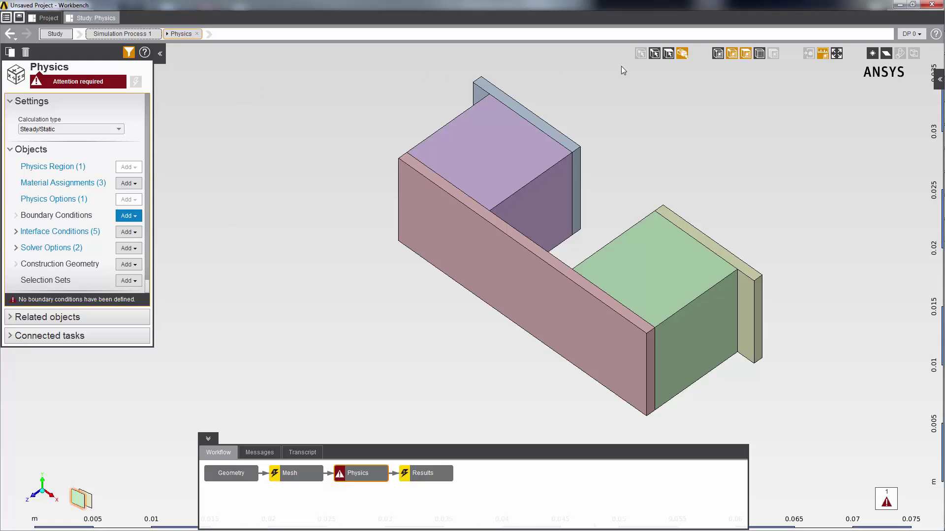
pyautogui.click(668, 55)
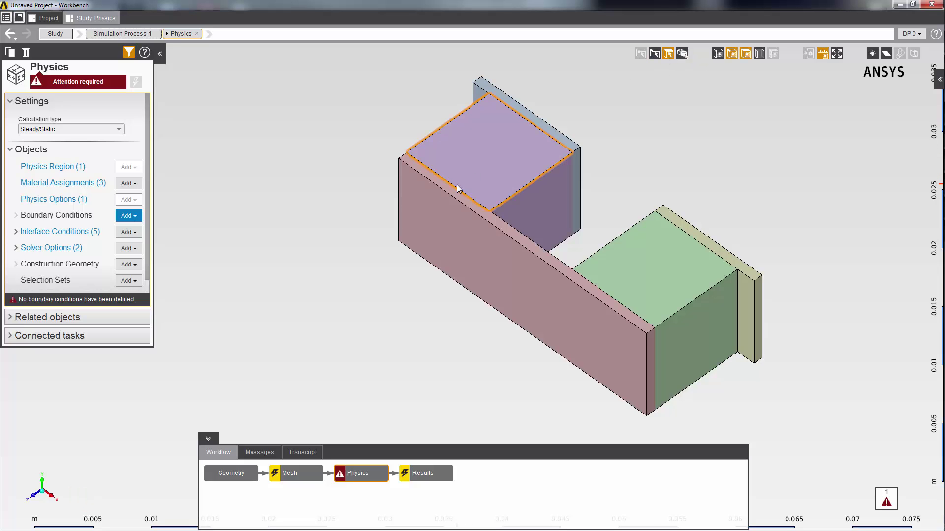
pyautogui.moveTo(457, 184); pyautogui.dragTo(355, 329, button='middle')
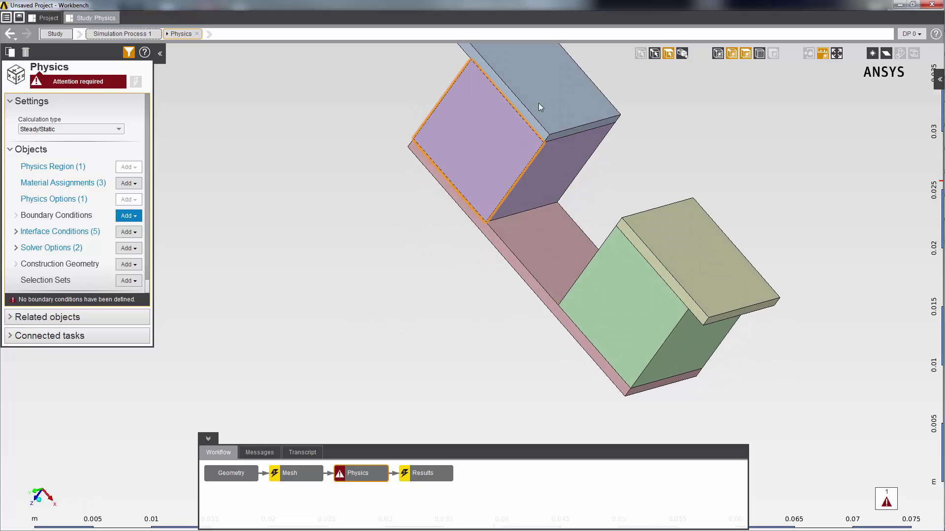
pyautogui.click(553, 70)
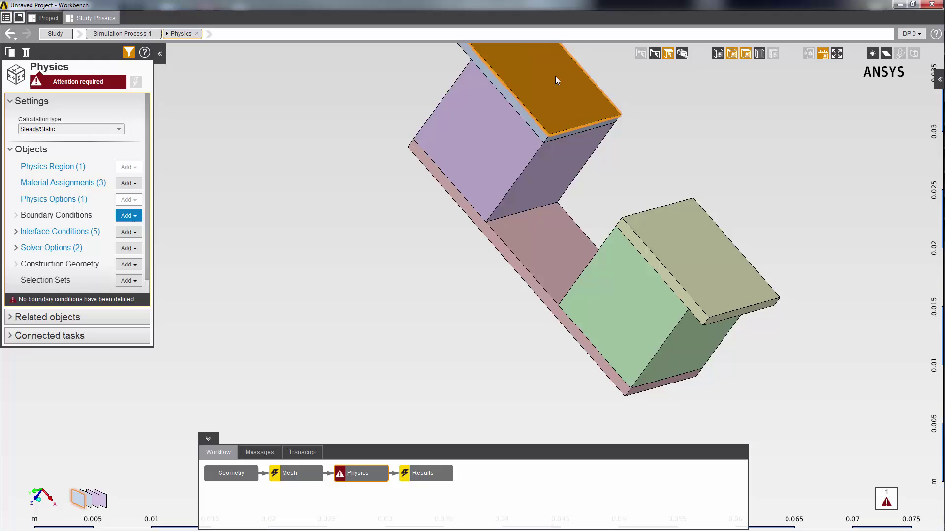
pyautogui.keyDown('ctrl'); pyautogui.click(657, 229); pyautogui.keyUp('ctrl')
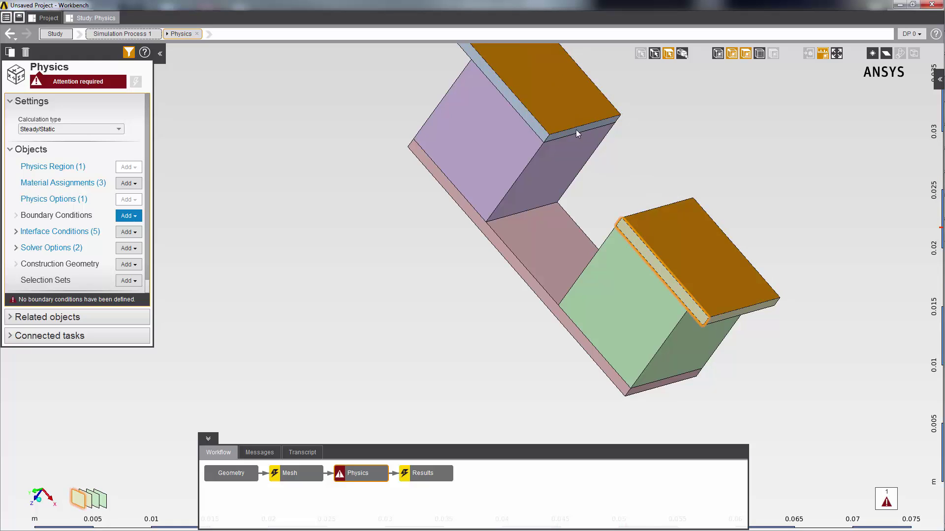
pyautogui.rightClick(312, 195)
pyautogui.moveTo(319, 206)
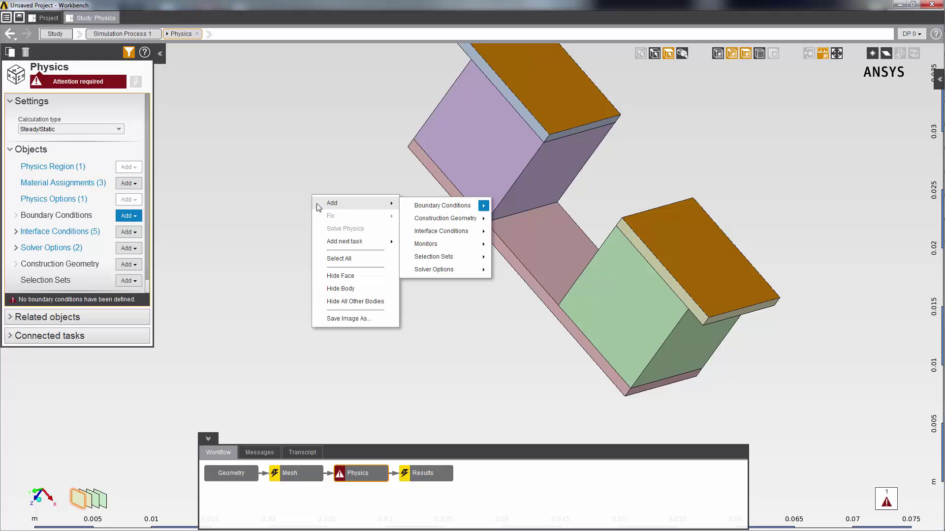
pyautogui.moveTo(416, 208)
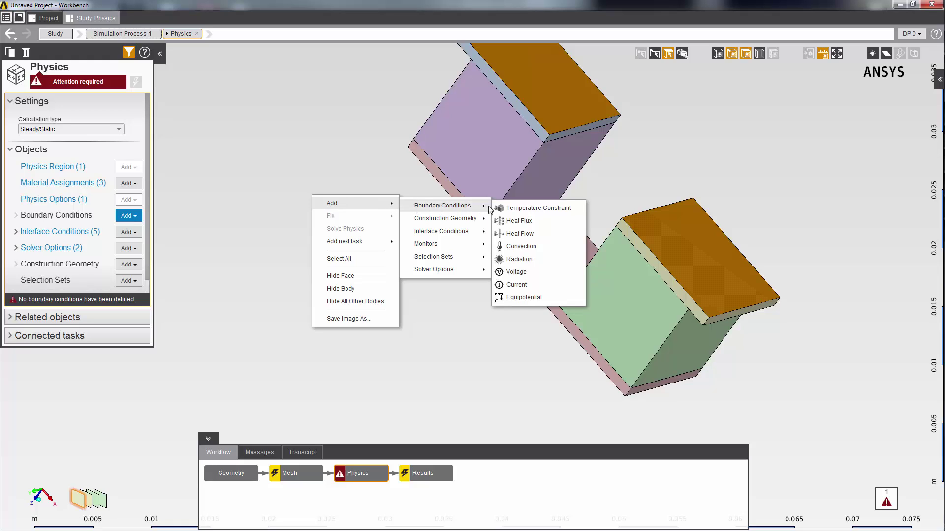
pyautogui.click(509, 209)
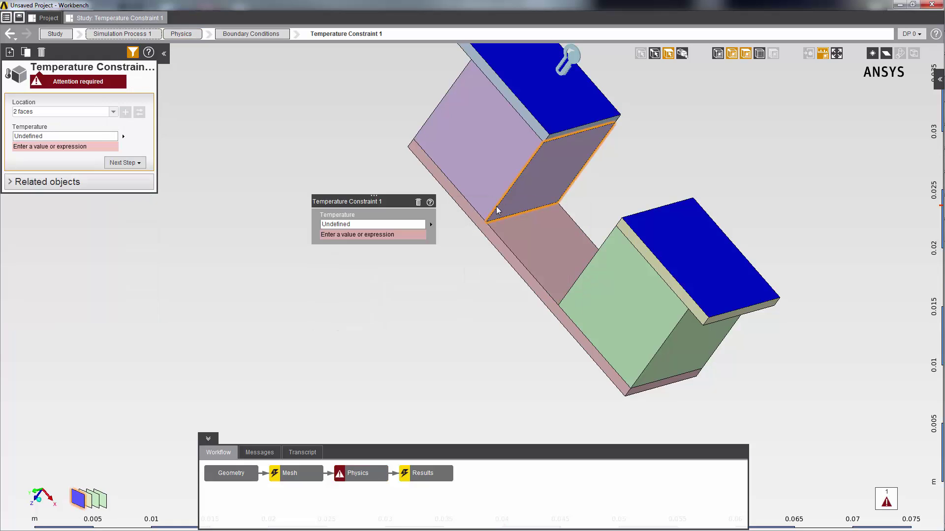
# Set the temperature constraint on the two plate faces to 54 C.
pyautogui.click(374, 225)
pyautogui.write('54')
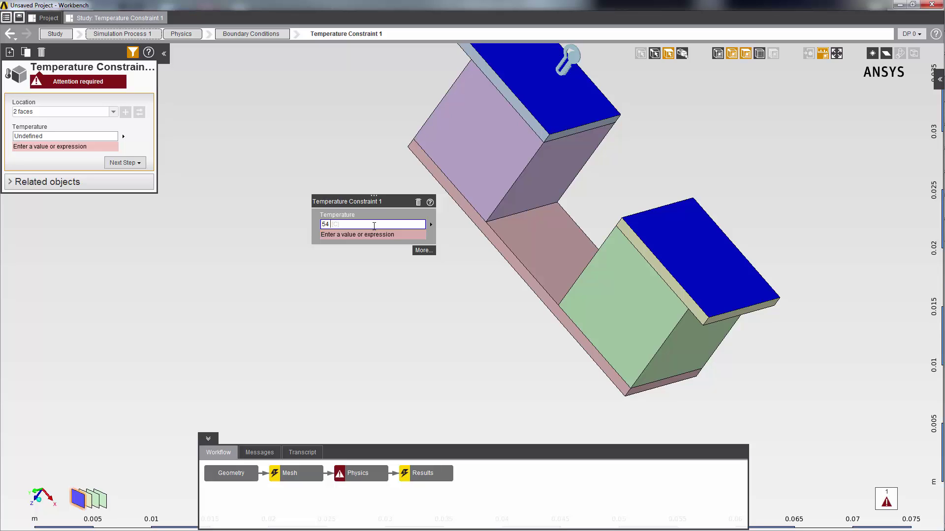
pyautogui.press('Return')
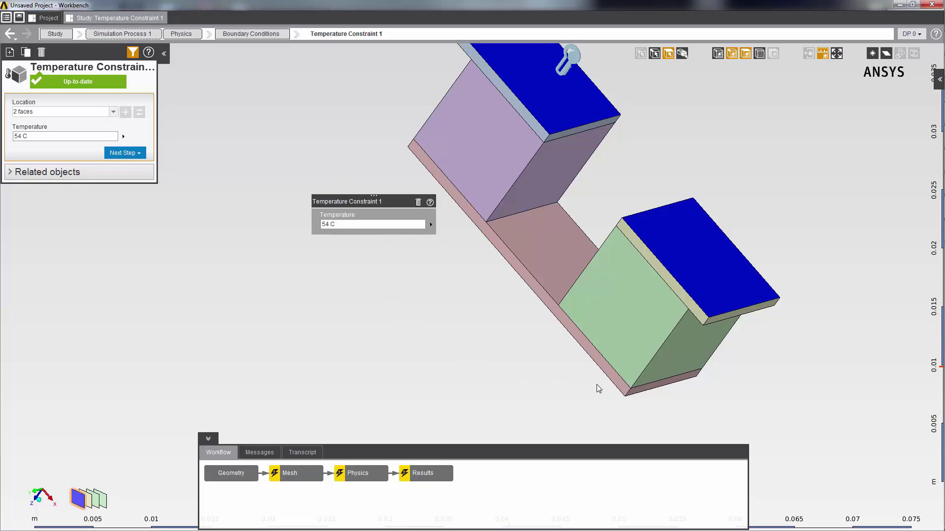
# Add a voltage boundary condition of 0 V on the narrow end face of the yellow plate beside the green block.
pyautogui.click(767, 306)
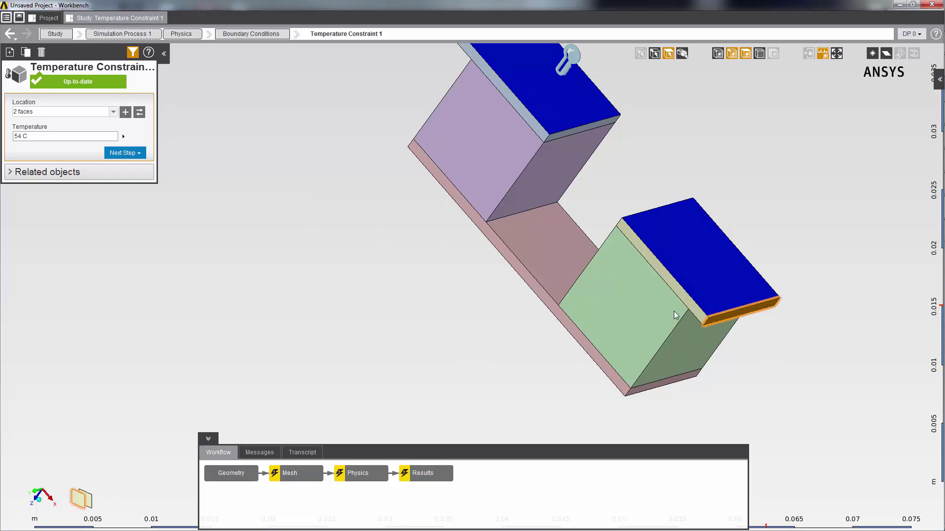
pyautogui.rightClick(241, 224)
pyautogui.moveTo(259, 228)
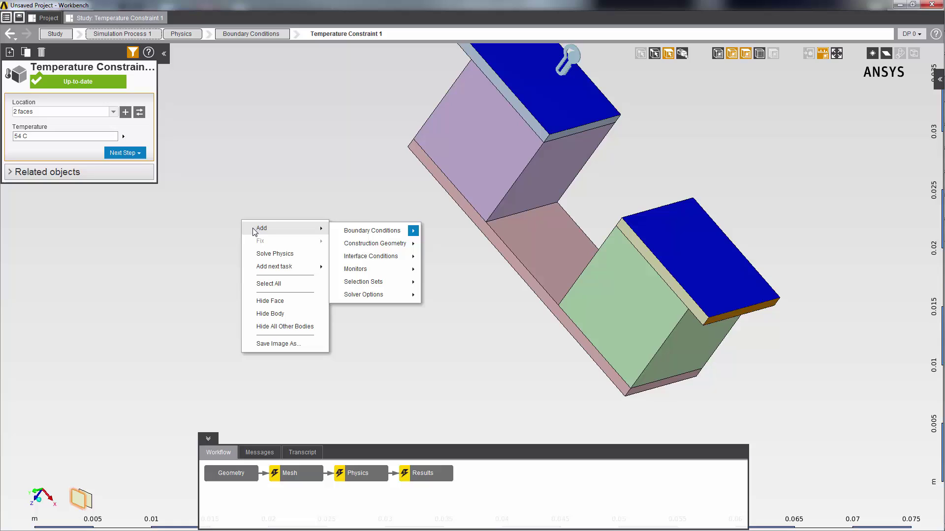
pyautogui.moveTo(346, 235)
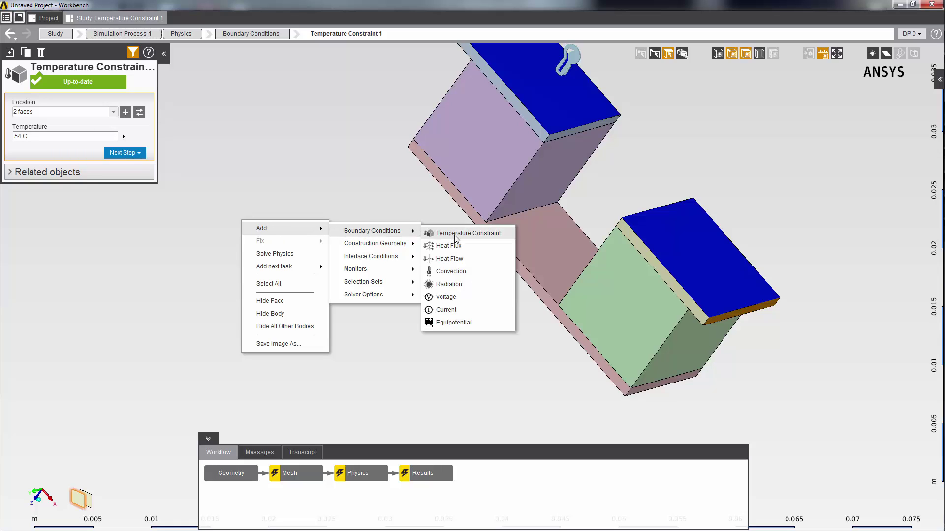
pyautogui.click(445, 297)
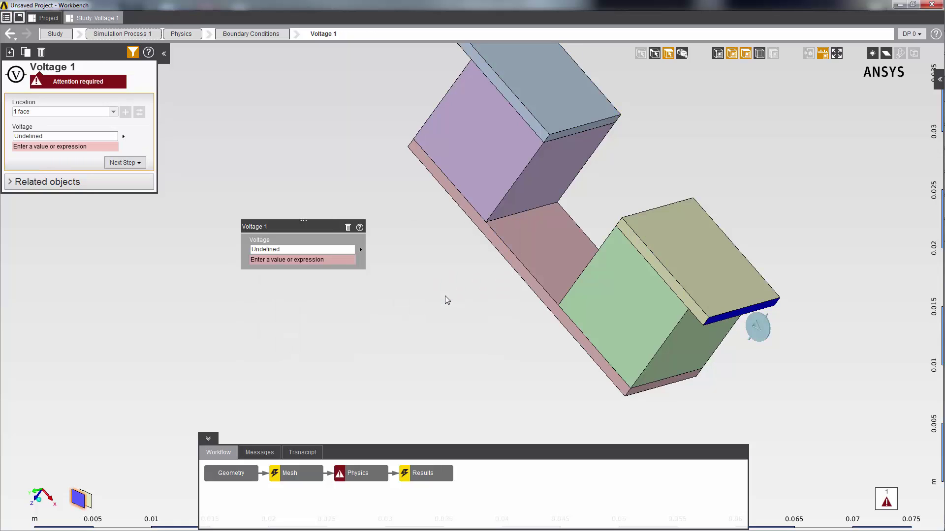
pyautogui.click(307, 251)
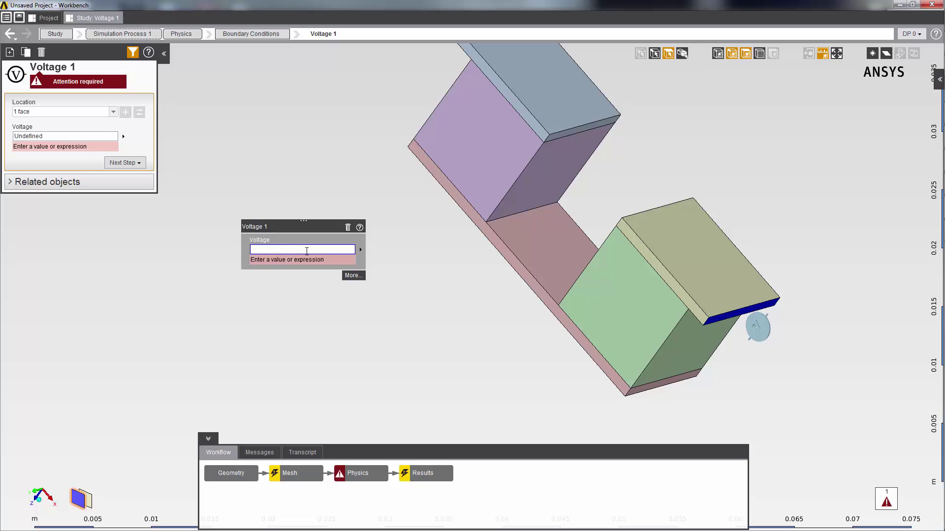
pyautogui.write('0')
pyautogui.press('Return')
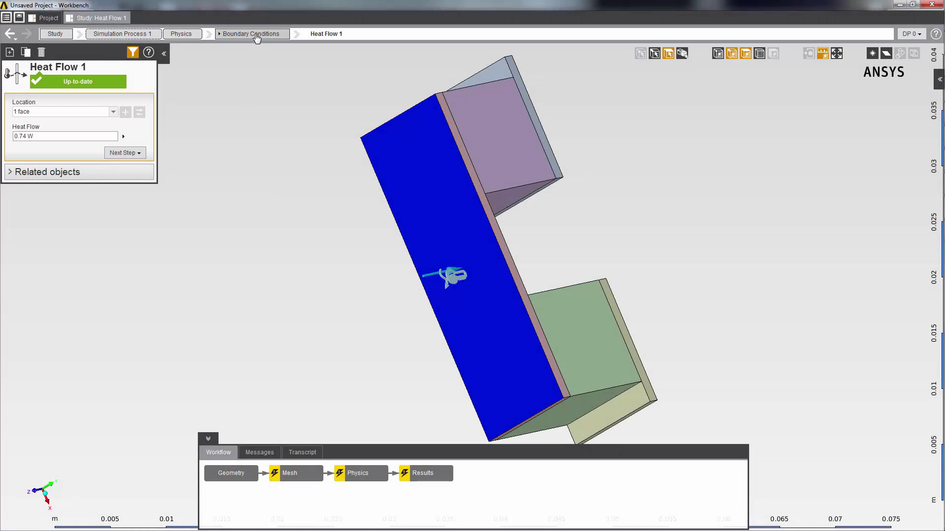
# Review the list of boundary conditions and check where the temperature constraint, voltage, current and heat flow are applied on the model.
pyautogui.click(251, 34)
pyautogui.click(823, 53)
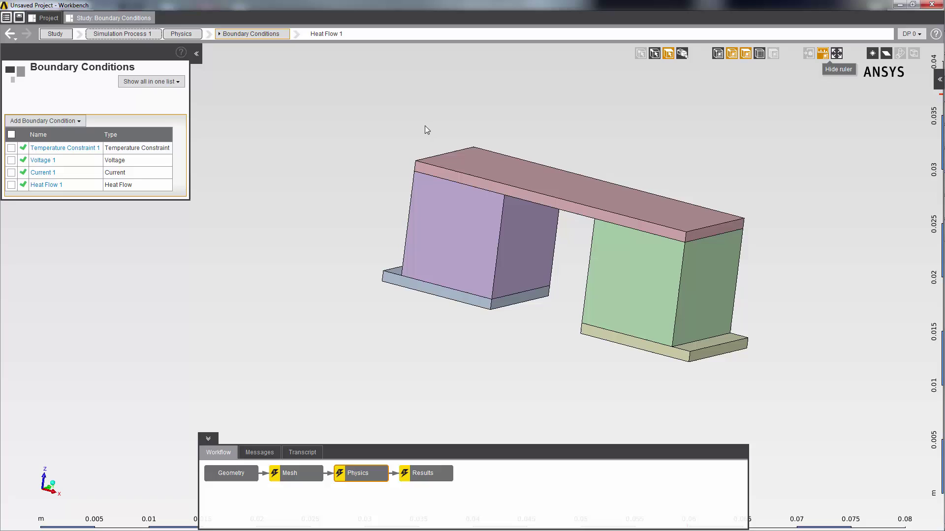
pyautogui.moveTo(87, 153)
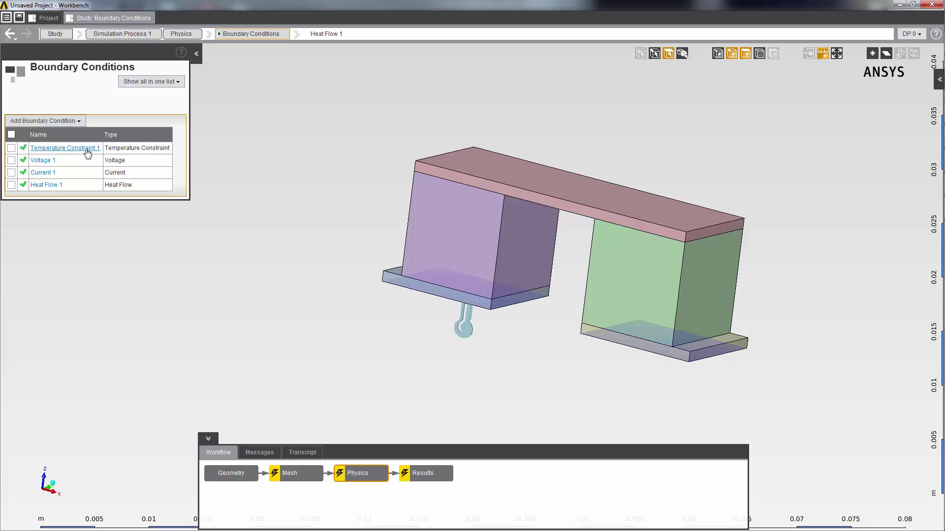
pyautogui.moveTo(51, 167)
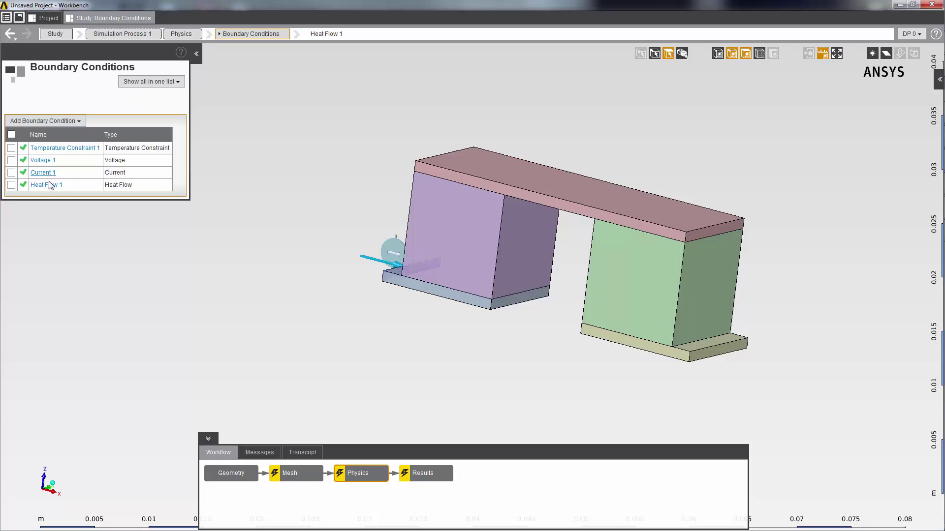
pyautogui.moveTo(50, 187)
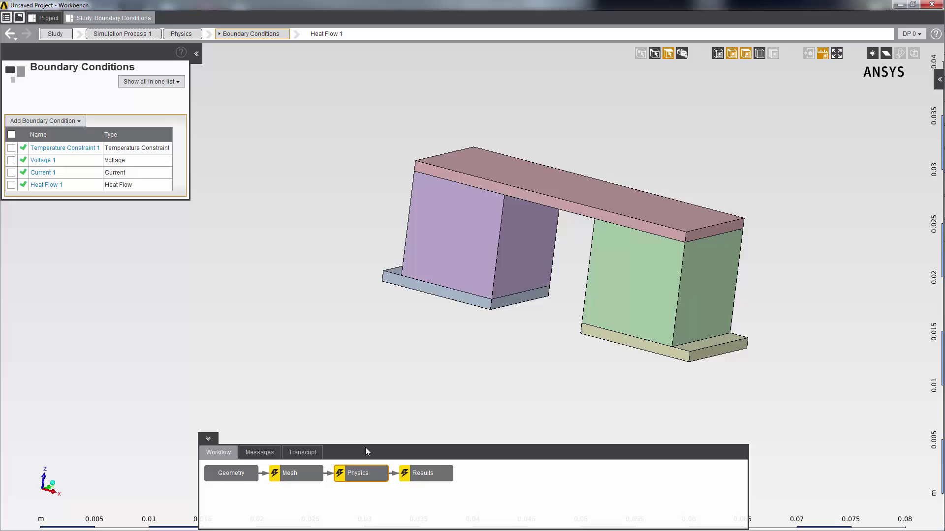
# Update the Physics task to solve the model, and evaluate the Results task.
pyautogui.rightClick(367, 477)
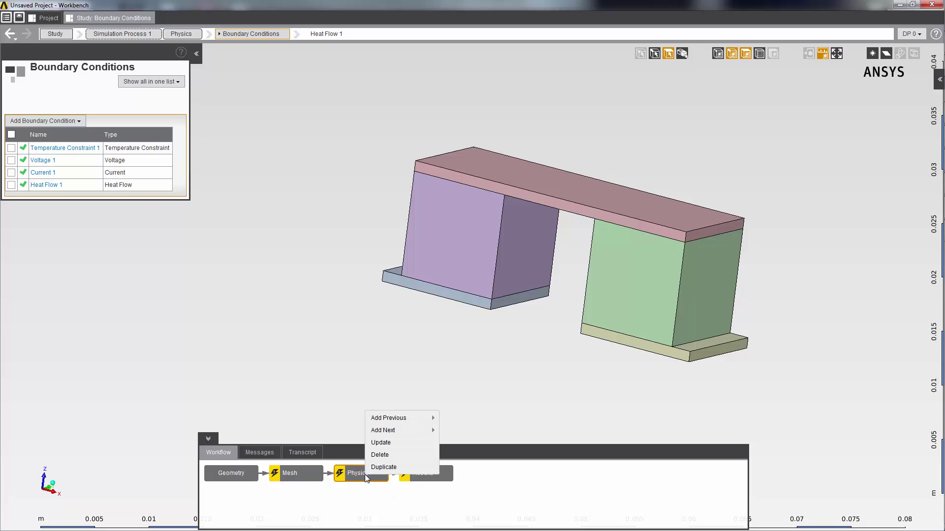
pyautogui.click(313, 361)
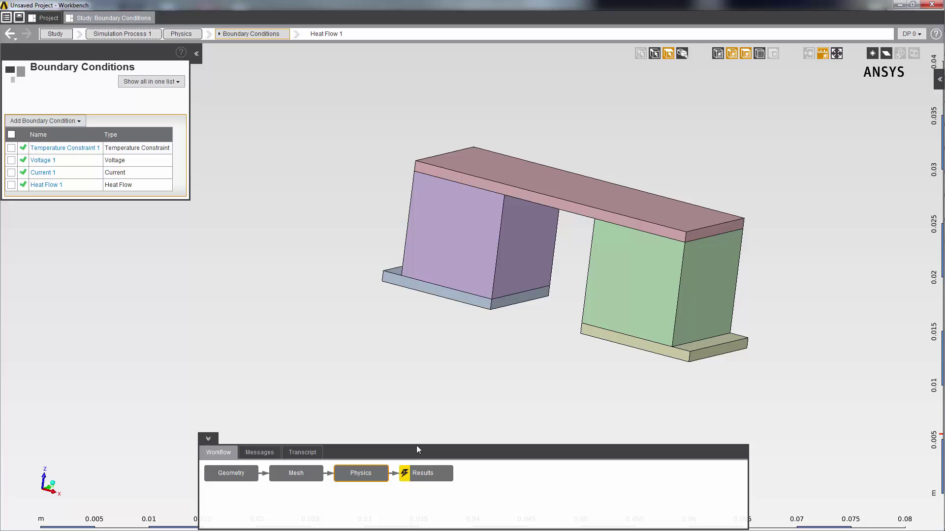
pyautogui.click(425, 474)
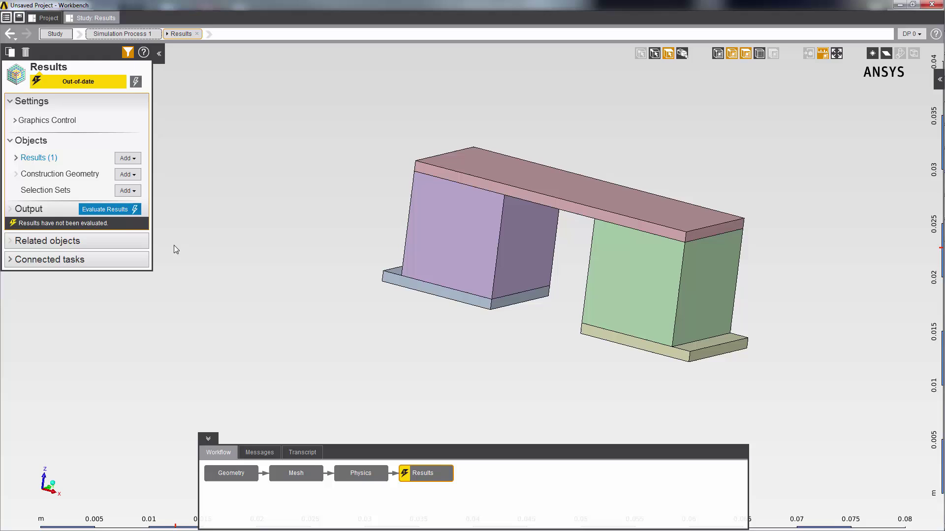
pyautogui.click(128, 209)
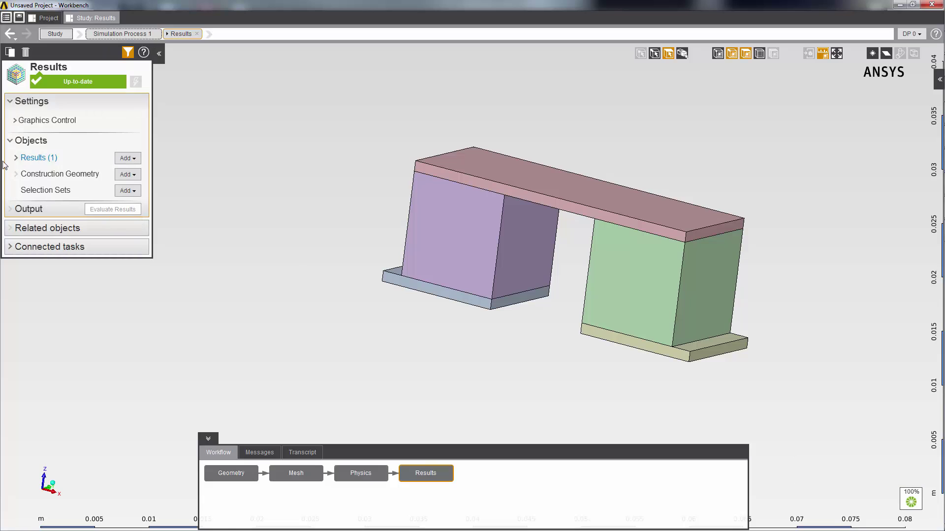
# View the temperature contour result on the model and return to the Results task.
pyautogui.click(15, 157)
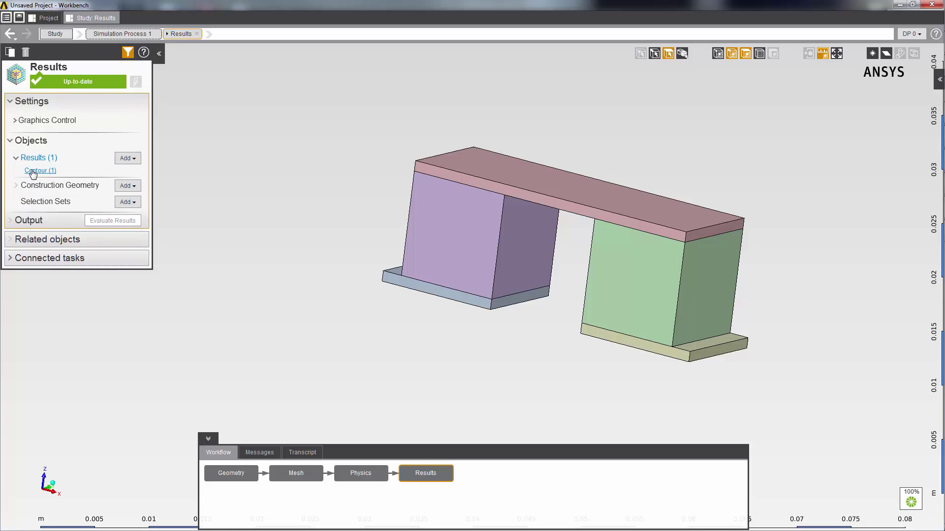
pyautogui.click(34, 171)
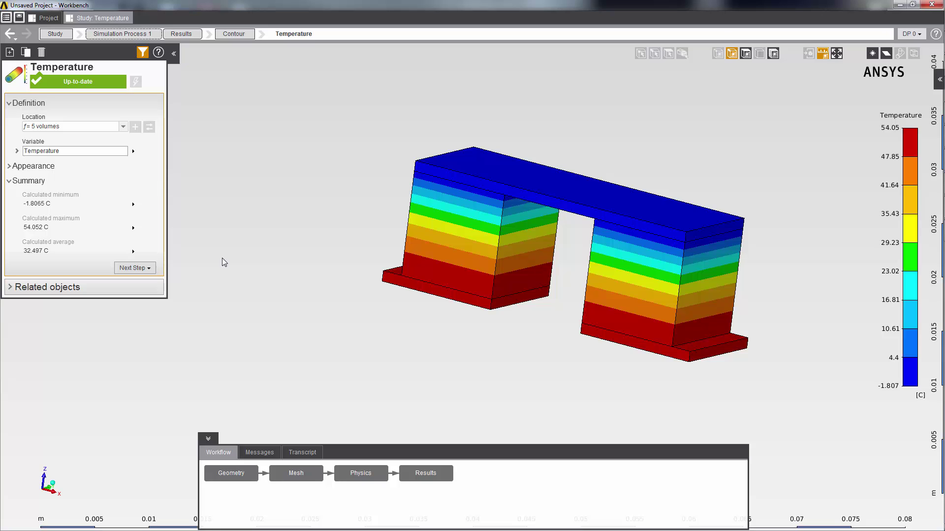
pyautogui.click(413, 468)
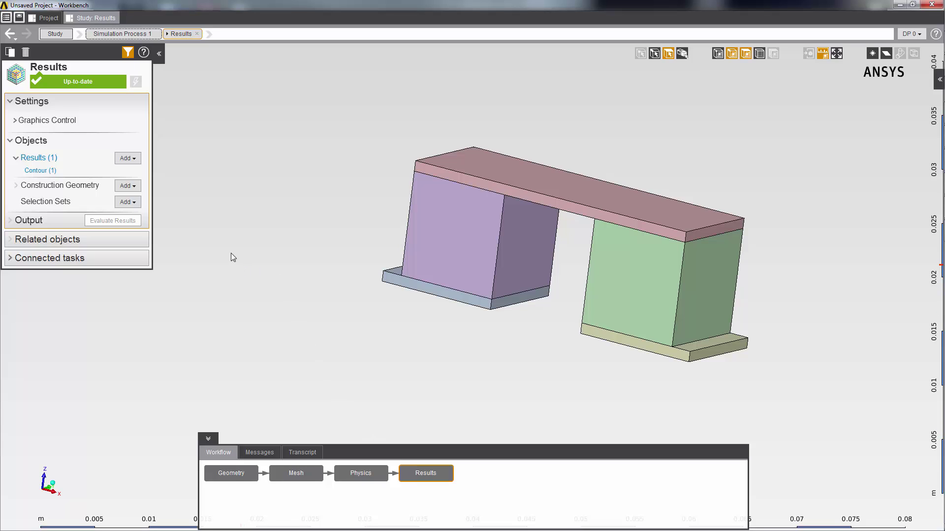
# Add an Electric Potential result for the five volumes and evaluate it.
pyautogui.click(137, 159)
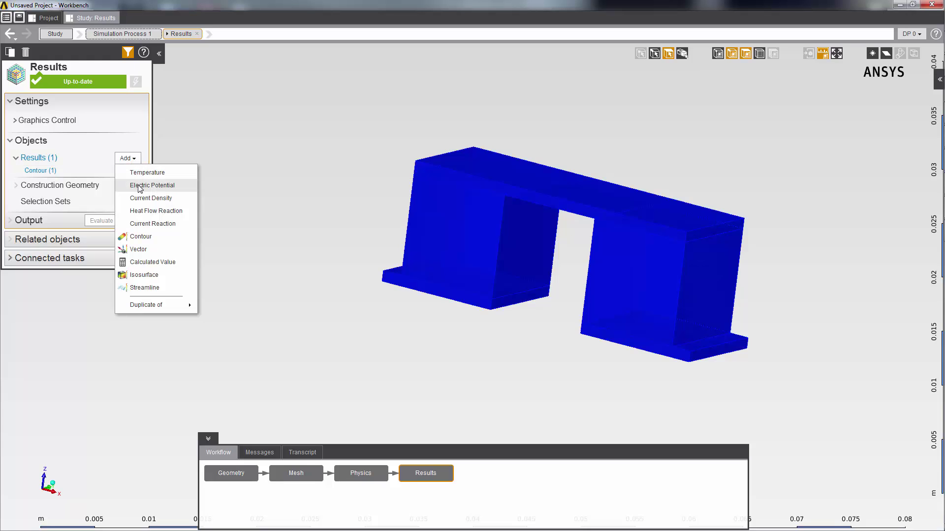
pyautogui.click(139, 186)
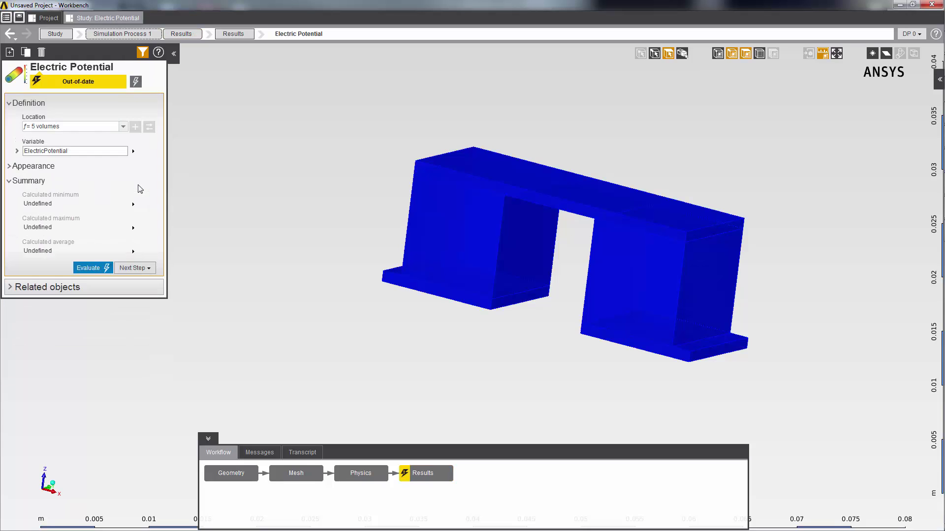
pyautogui.click(88, 268)
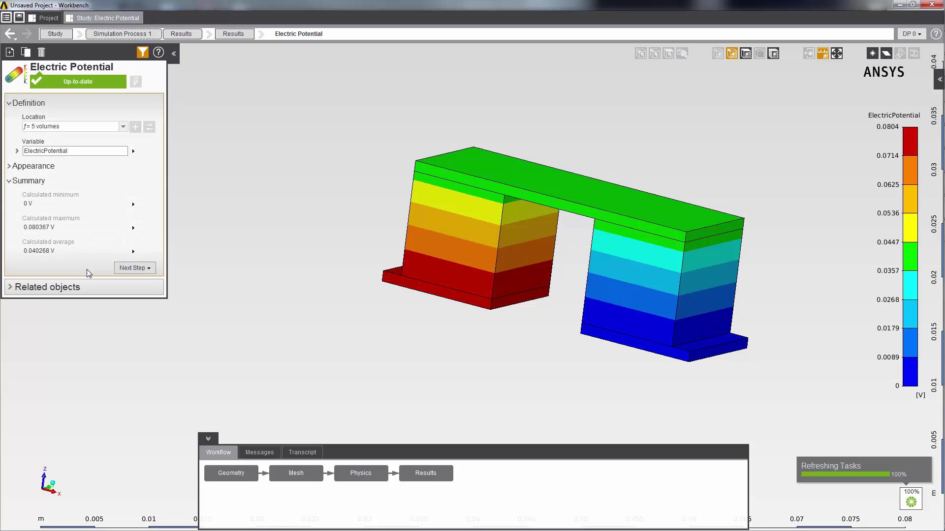